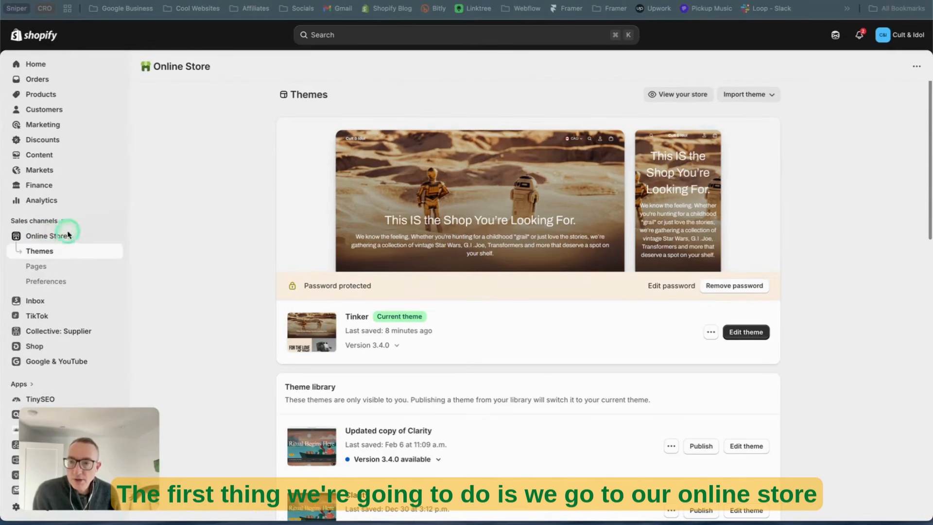
# Step: Open the online store preferences and review the home page title, meta description and social sharing image
pyautogui.click(46, 285)
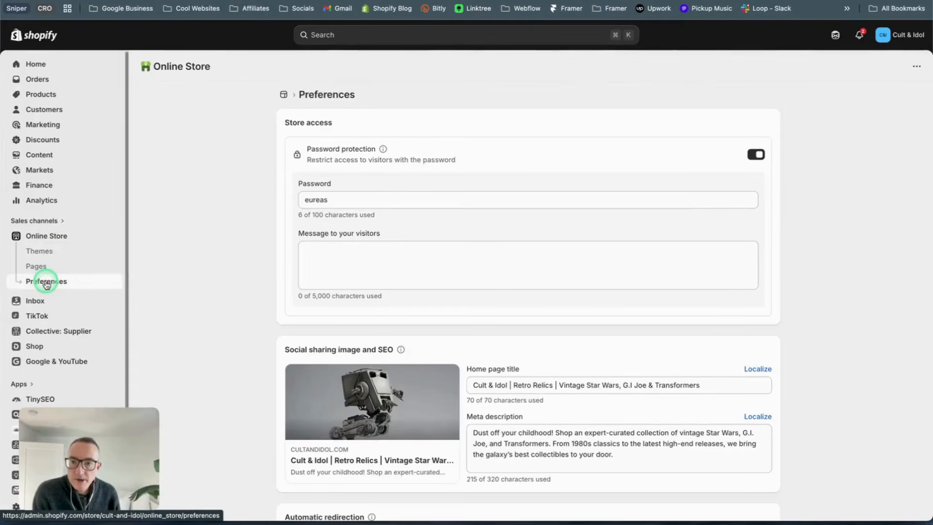
pyautogui.click(455, 229)
pyautogui.scroll(-4, 486, 231)
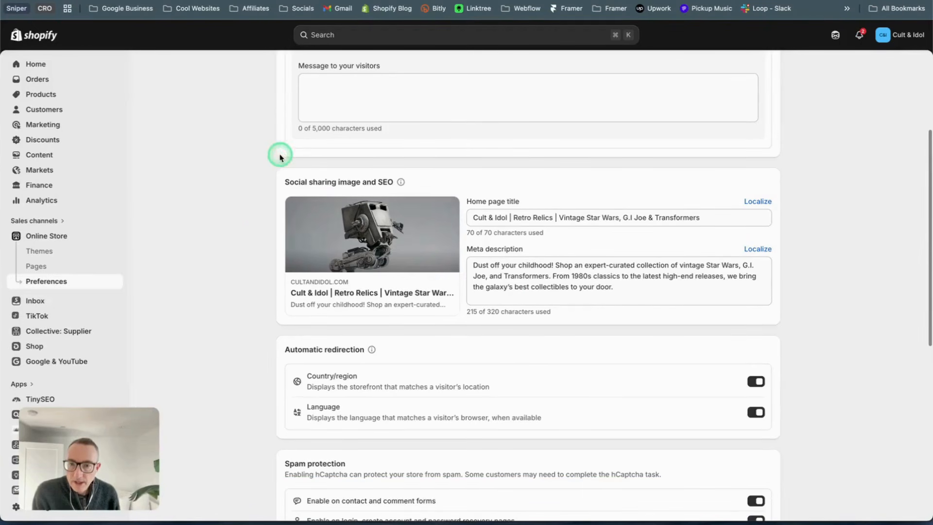
# Step: Open the Vintage Star Wars Action Figures, Original Parts & Accessories collection and open its search engine listing for editing
pyautogui.click(48, 97)
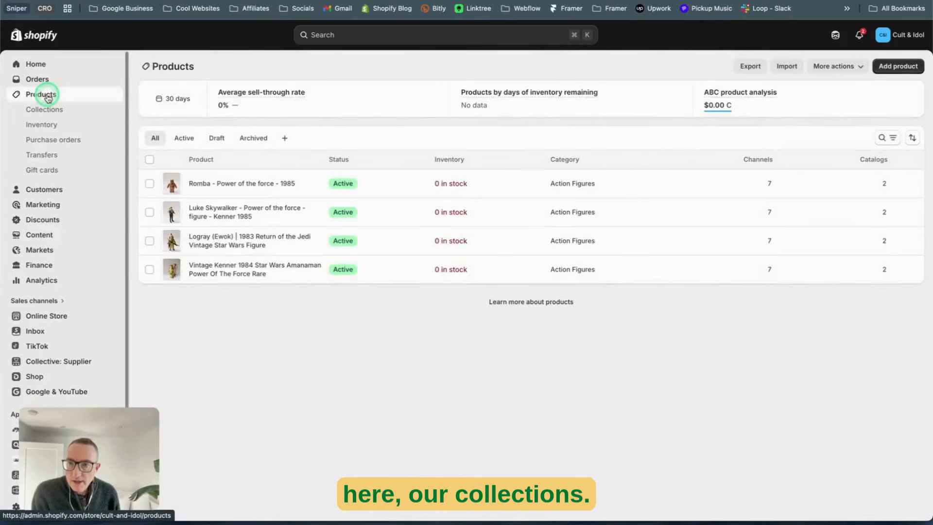
pyautogui.click(46, 108)
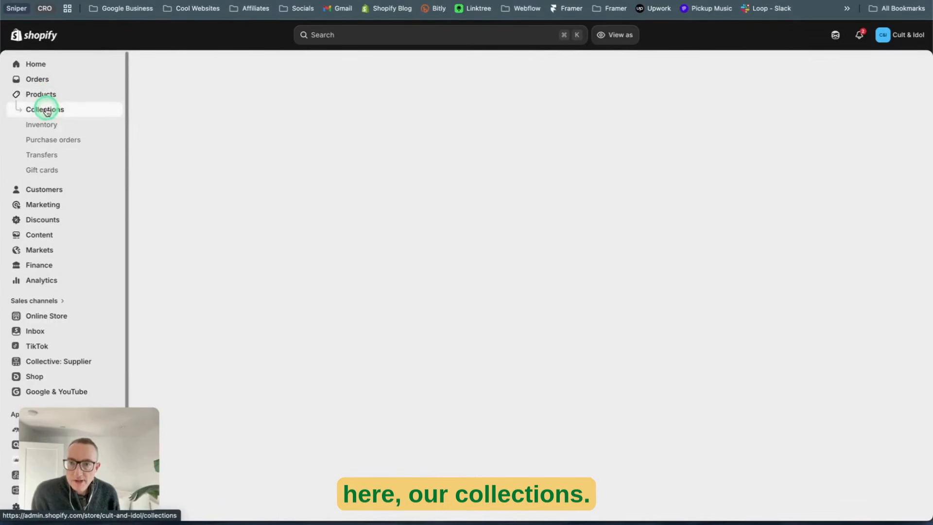
pyautogui.click(312, 139)
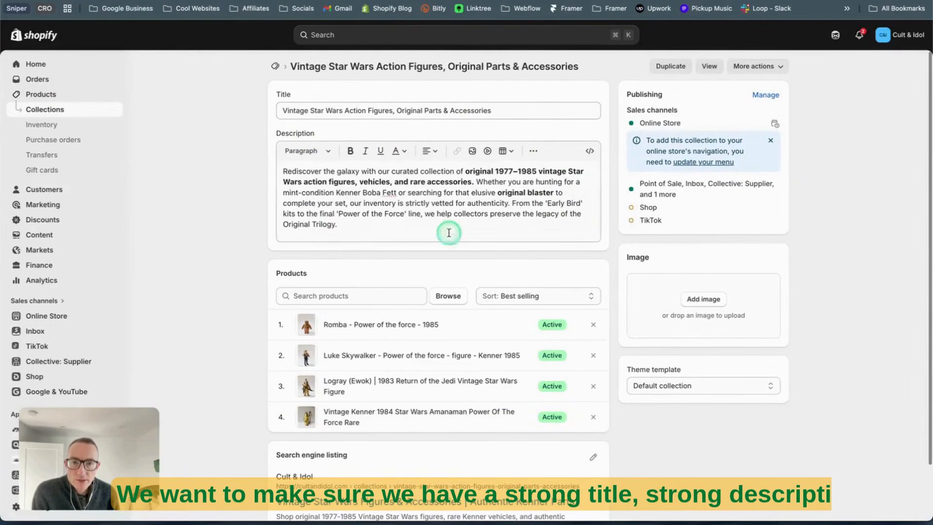
pyautogui.scroll(-3, 462, 262)
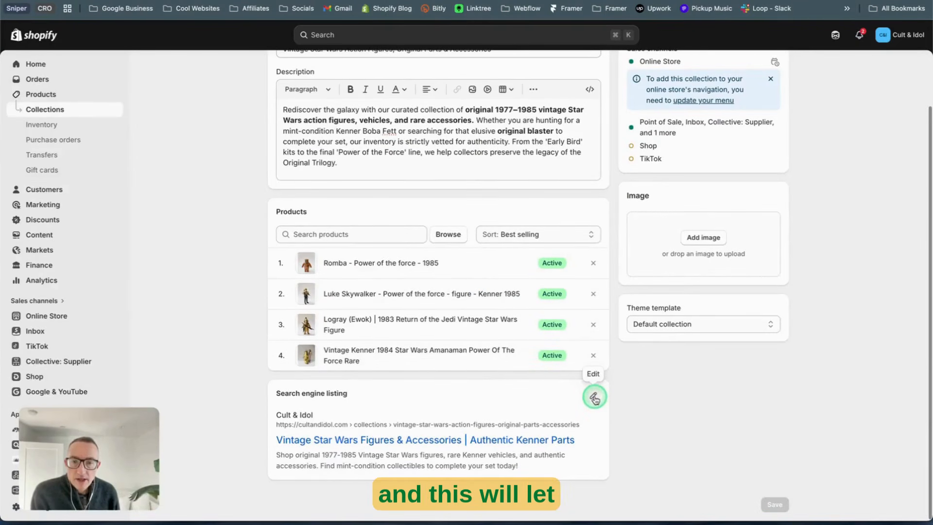
pyautogui.click(594, 398)
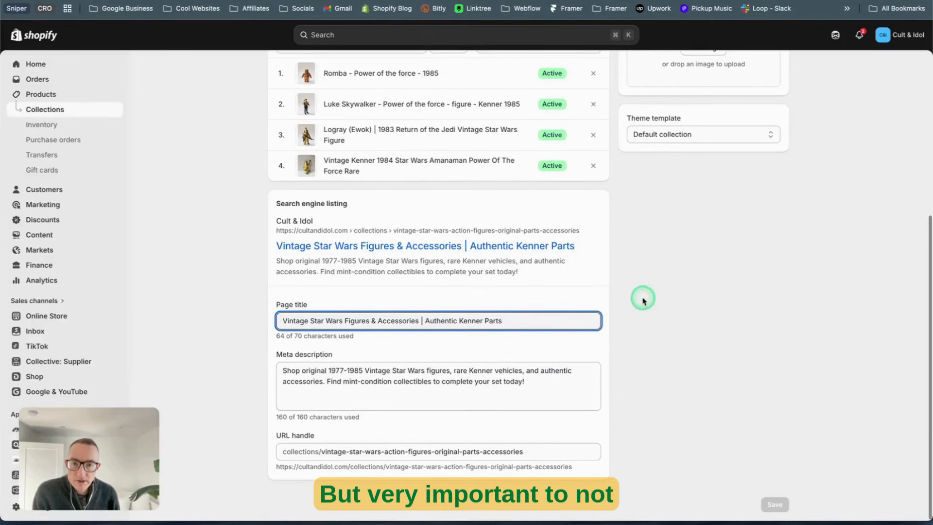
# Step: Compare the collection's title and description with the page title and meta description in its search engine listing
pyautogui.scroll(2, 447, 331)
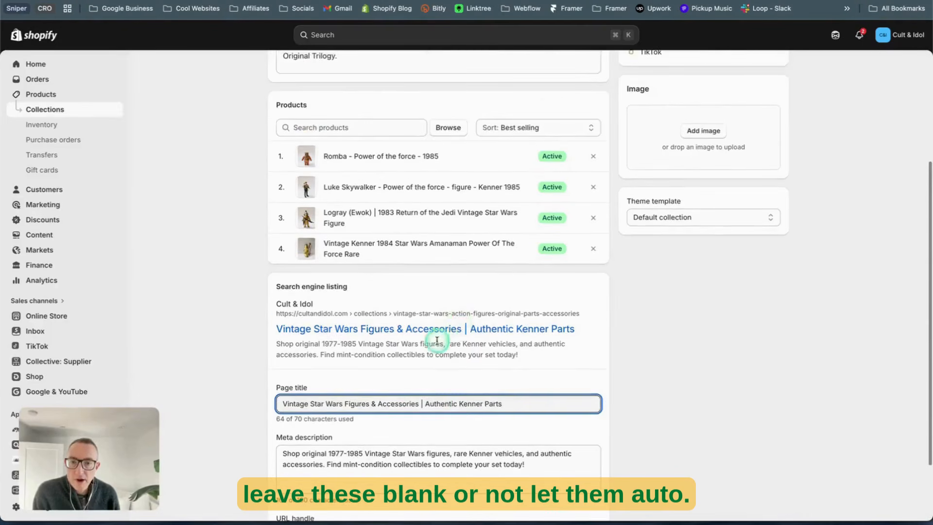
pyautogui.scroll(4, 437, 340)
pyautogui.scroll(-5, 436, 347)
pyautogui.scroll(3, 369, 270)
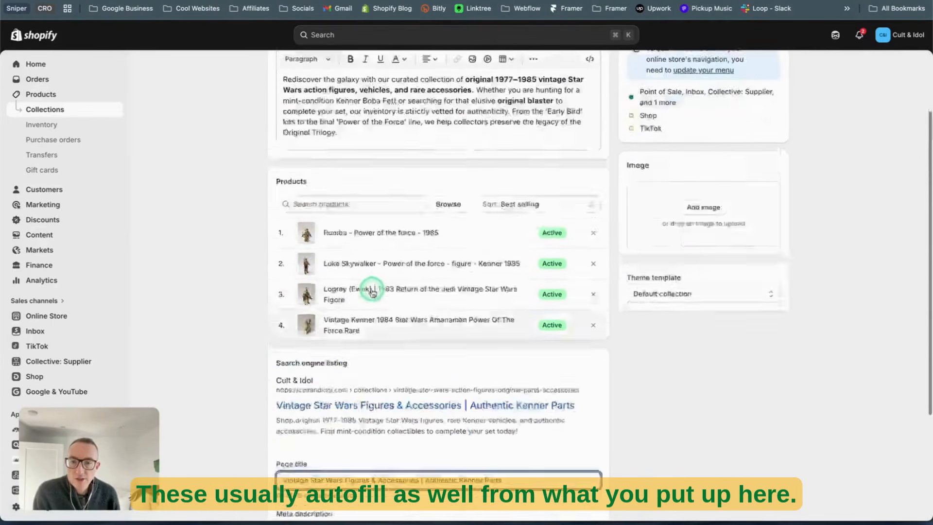
pyautogui.scroll(-8, 404, 243)
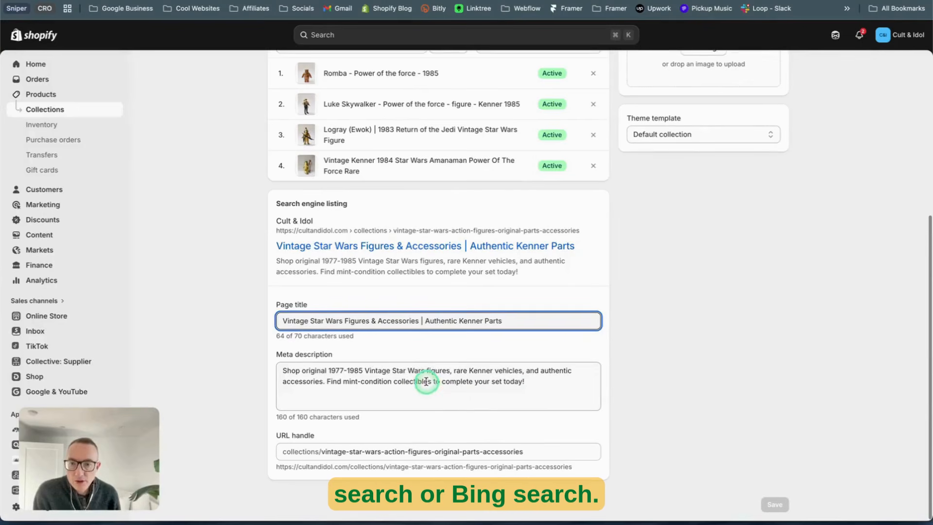
pyautogui.scroll(2, 323, 293)
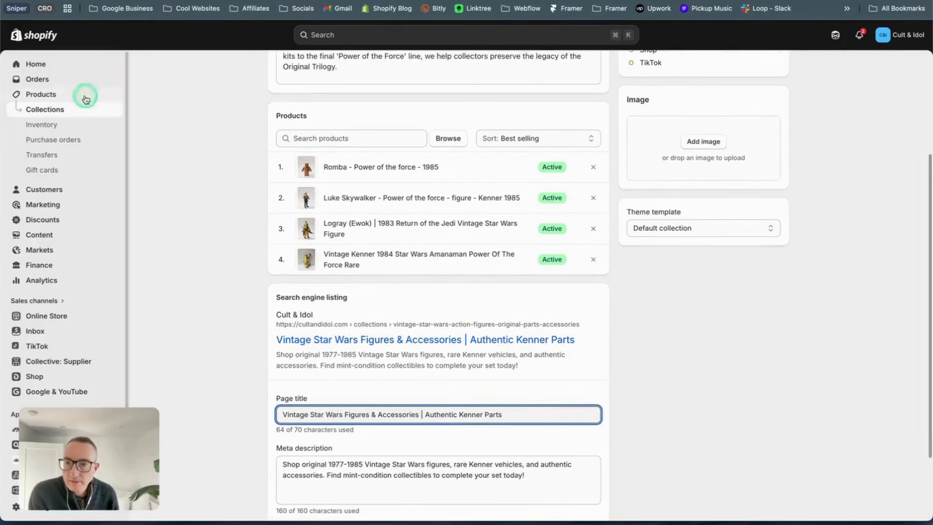
# Step: Open the Logray (Ewok) product and open its search engine listing for editing
pyautogui.click(47, 98)
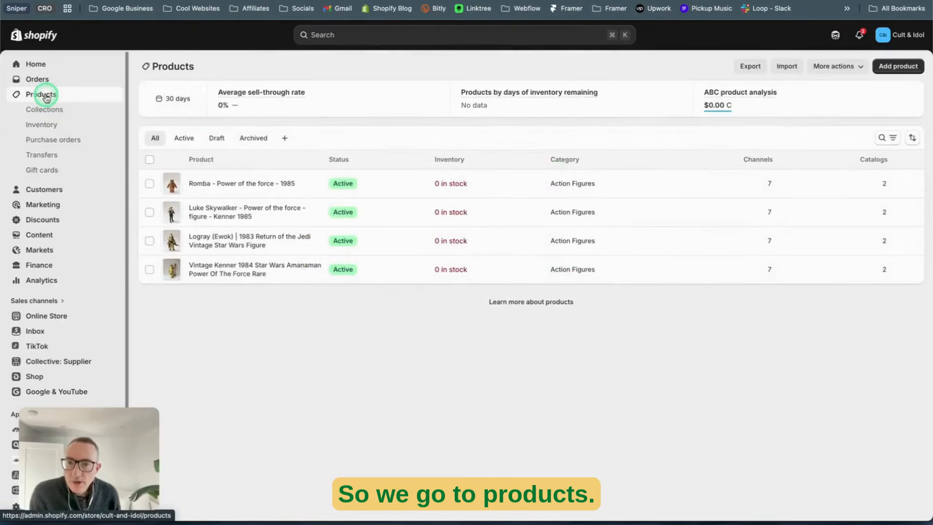
pyautogui.click(225, 239)
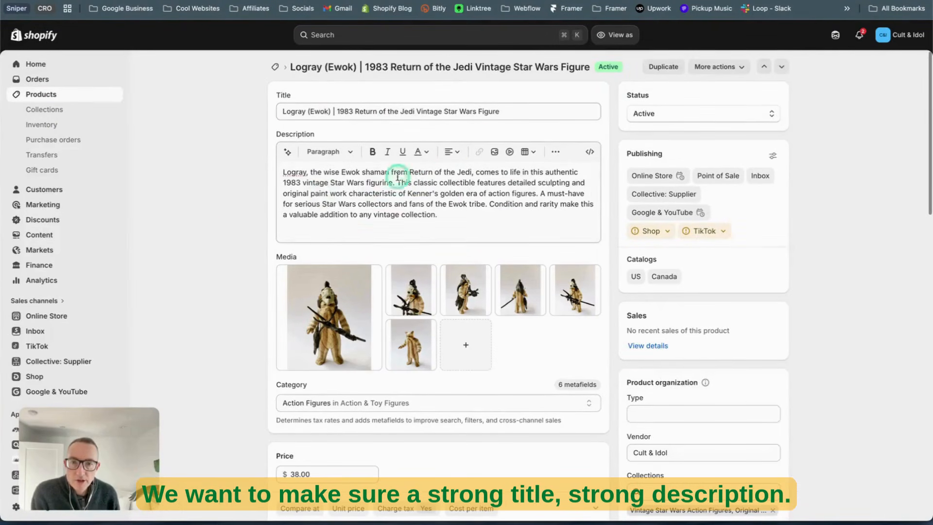
pyautogui.scroll(-15, 417, 241)
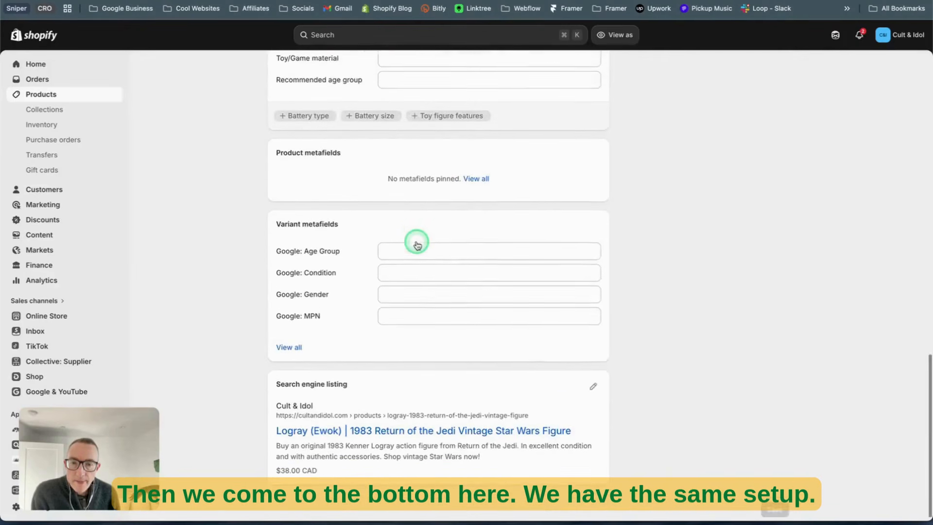
pyautogui.click(594, 385)
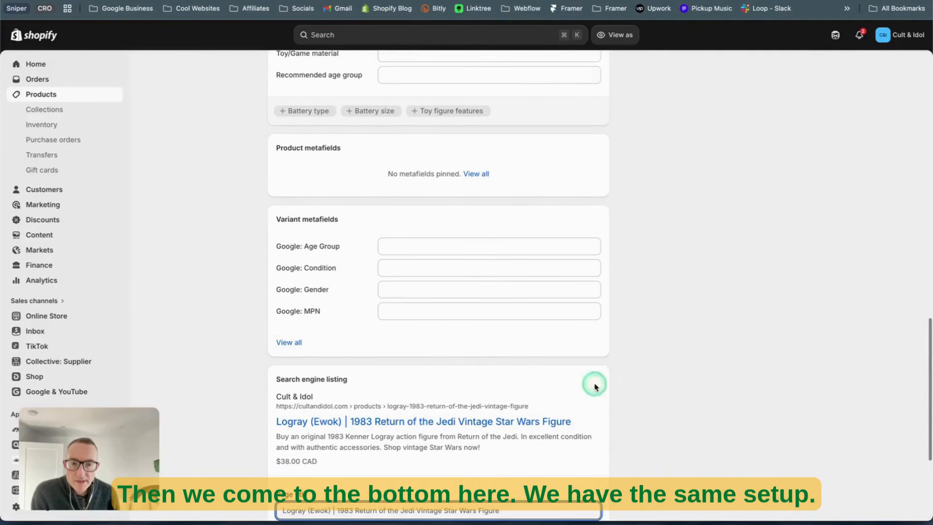
pyautogui.scroll(-4, 510, 360)
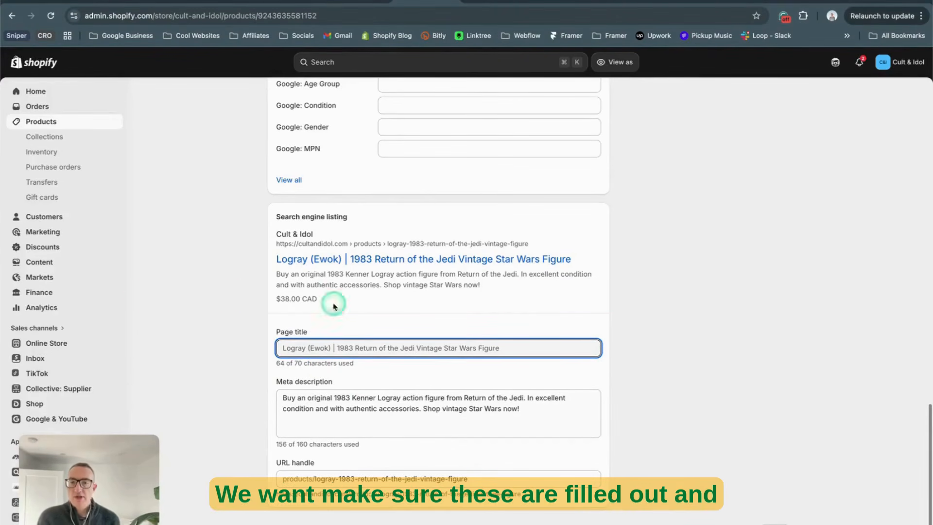
# Step: Check the file name and alt text of the Logray product's main image, and return to the product page
pyautogui.scroll(10, 339, 343)
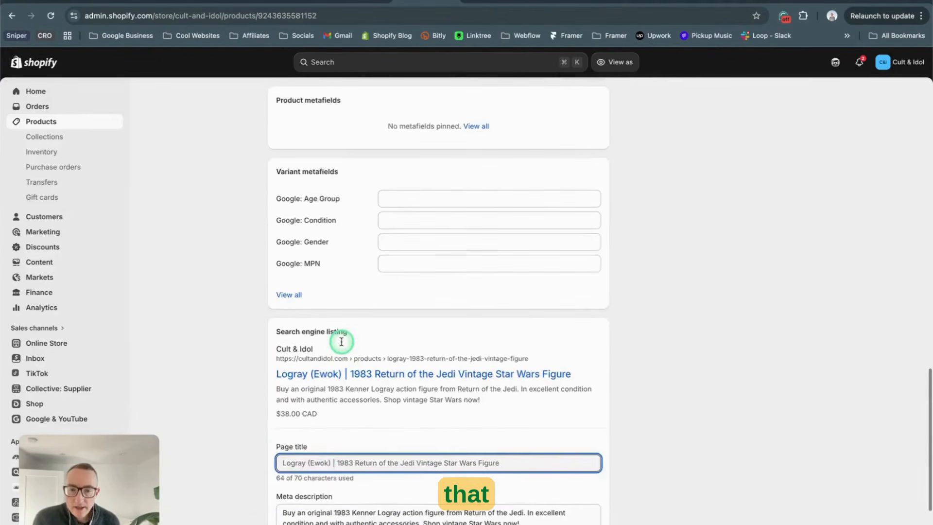
pyautogui.scroll(18, 341, 342)
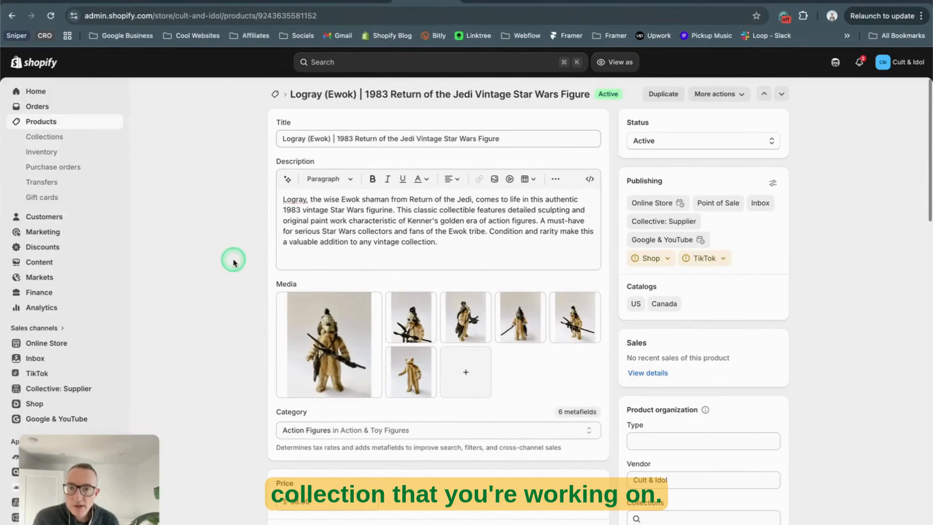
pyautogui.click(331, 340)
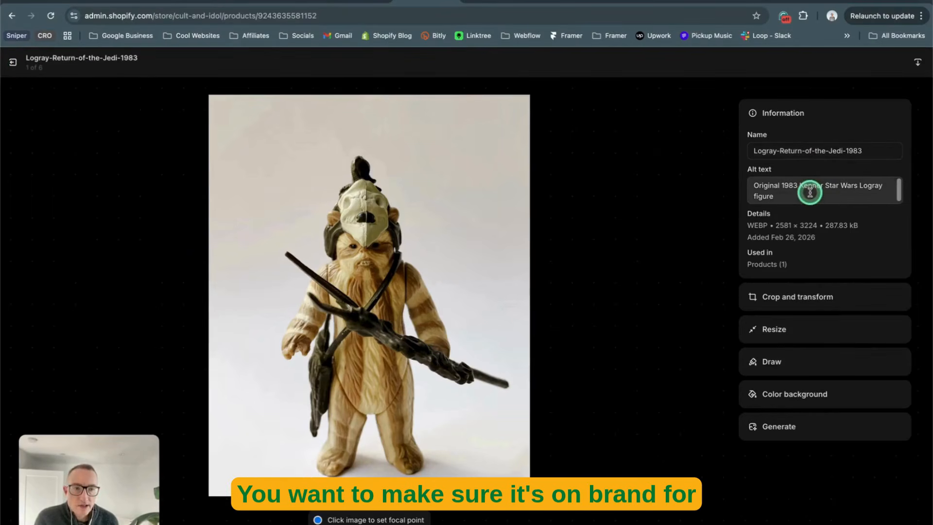
pyautogui.click(16, 63)
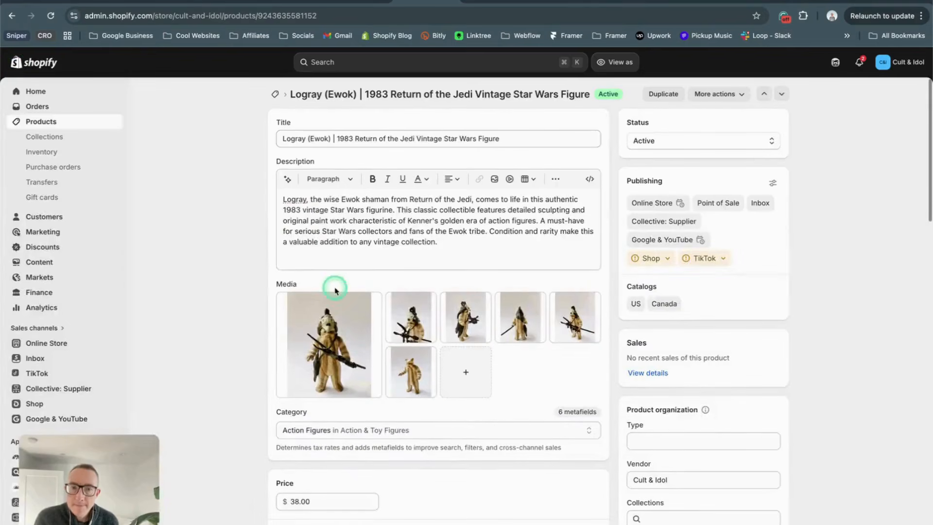
pyautogui.scroll(-3, 333, 292)
pyautogui.scroll(2, 227, 290)
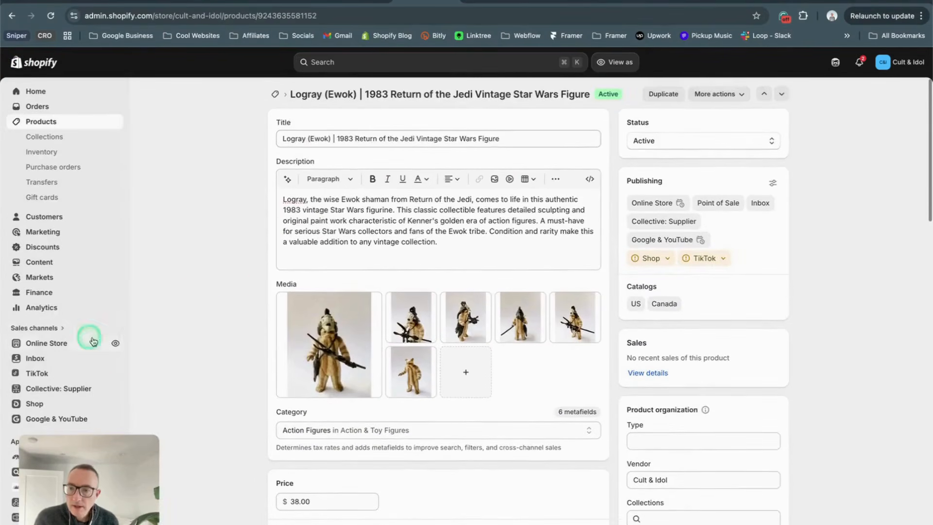
# Step: Open the current Tinker theme in the theme editor and switch to the default collection template
pyautogui.click(43, 344)
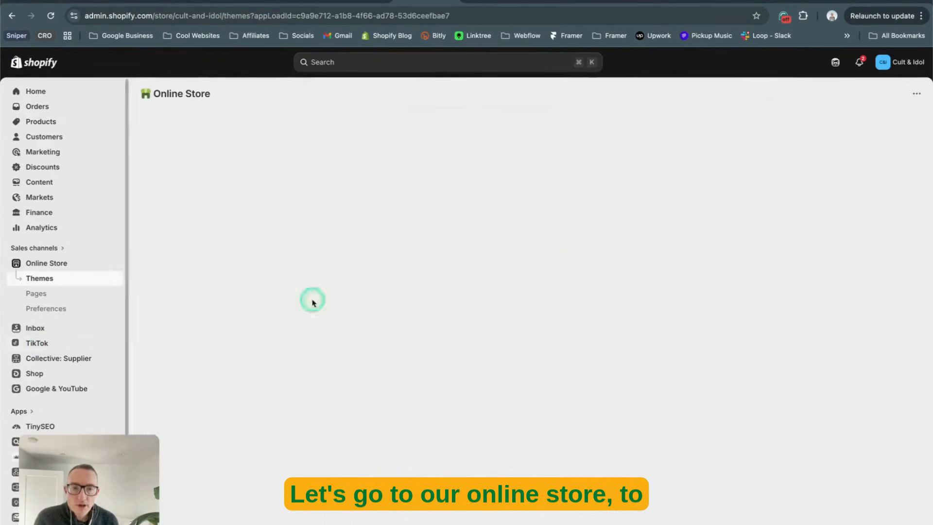
pyautogui.click(744, 359)
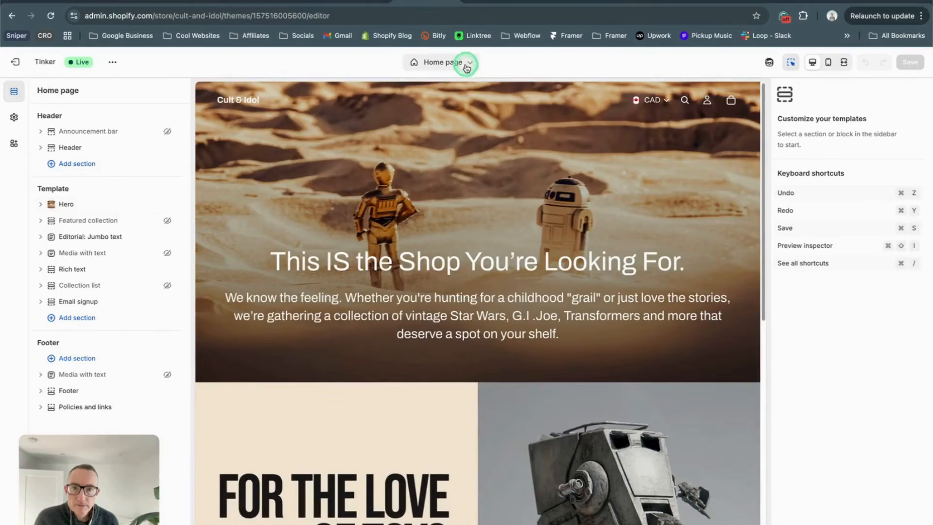
pyautogui.click(464, 62)
pyautogui.click(413, 146)
pyautogui.click(412, 141)
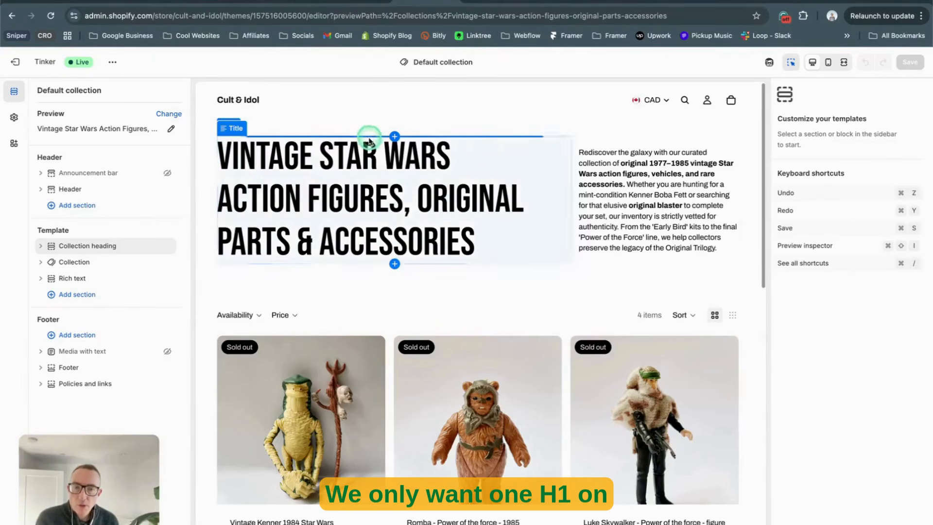
# Step: Inspect the heading level of the collection page's title block and the settings of its description block
pyautogui.click(311, 152)
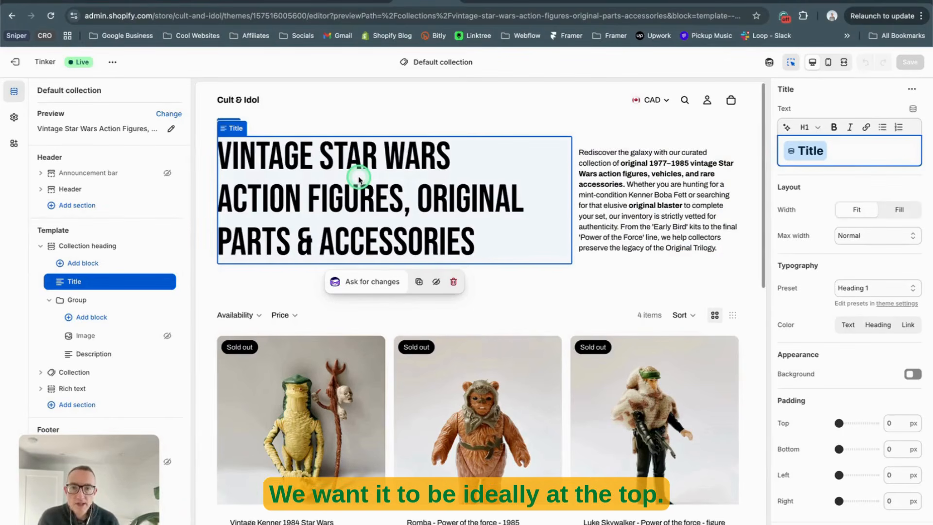
pyautogui.click(622, 195)
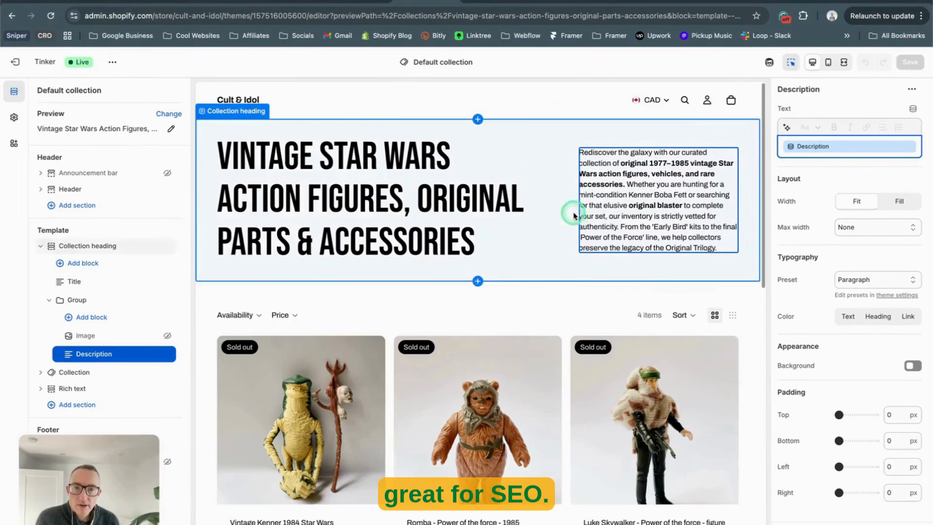
# Step: Inspect the heading level and the bolded keywords of the rich text section below the collection's products
pyautogui.scroll(-10, 511, 217)
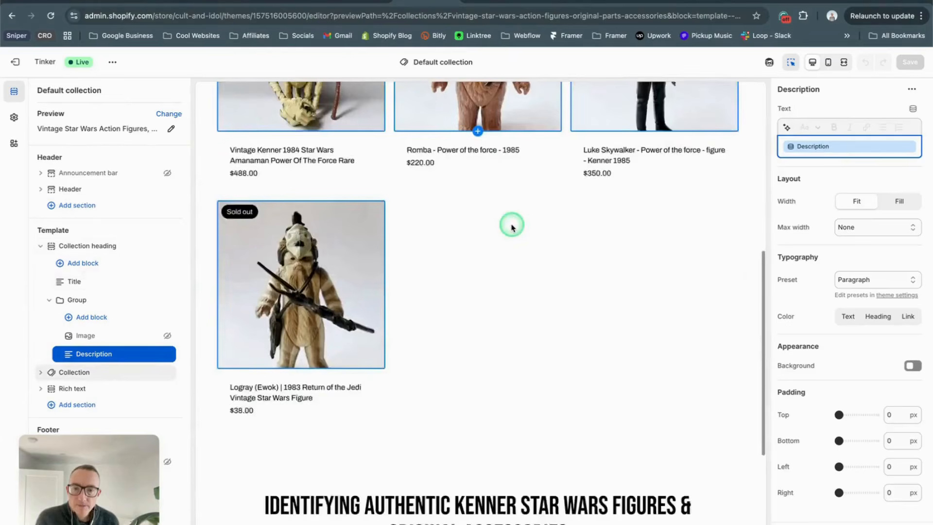
pyautogui.scroll(-2, 512, 226)
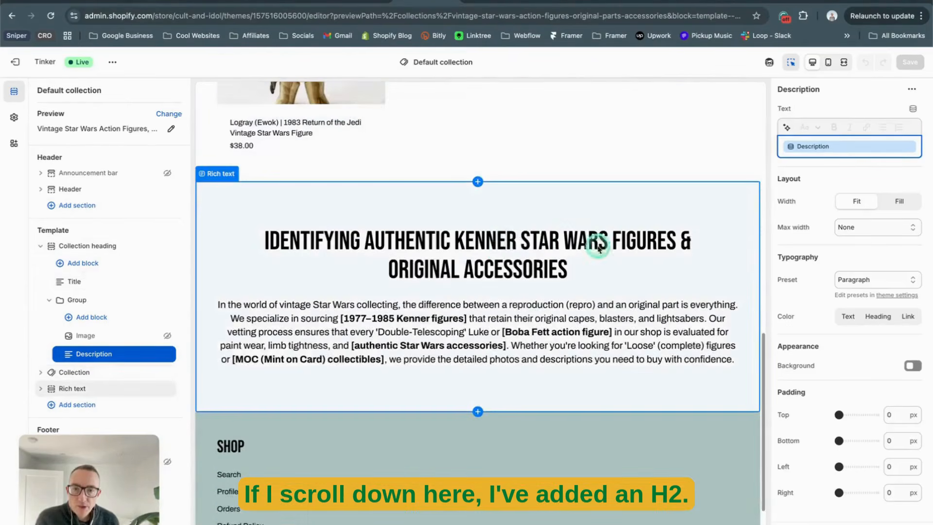
pyautogui.click(506, 256)
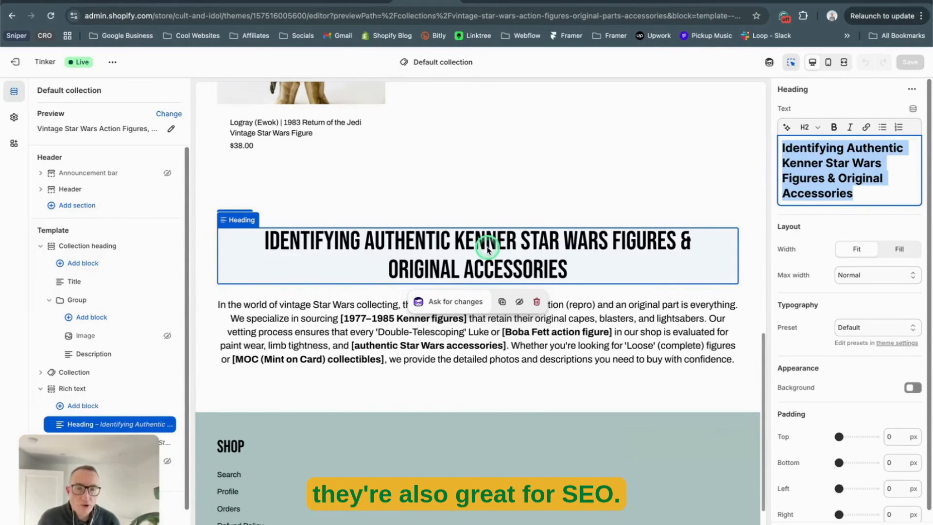
pyautogui.click(323, 310)
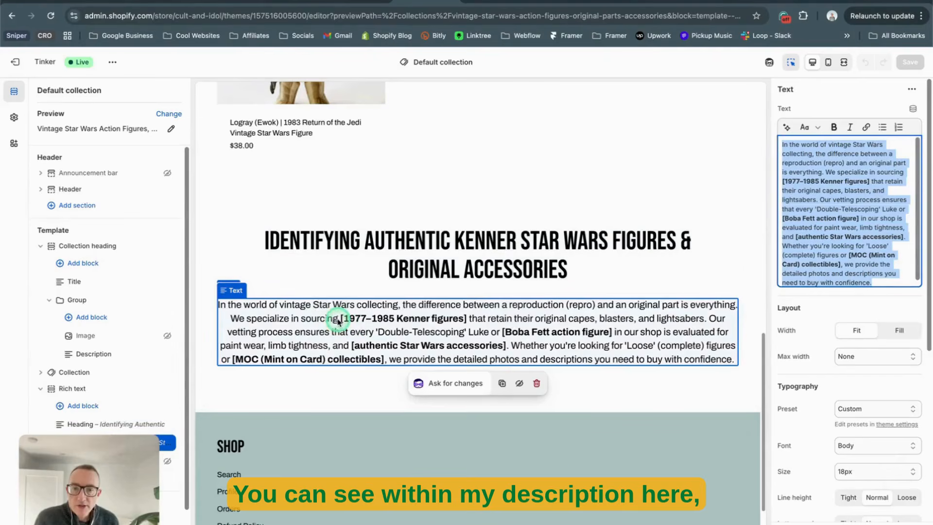
pyautogui.moveTo(339, 321); pyautogui.dragTo(607, 335)
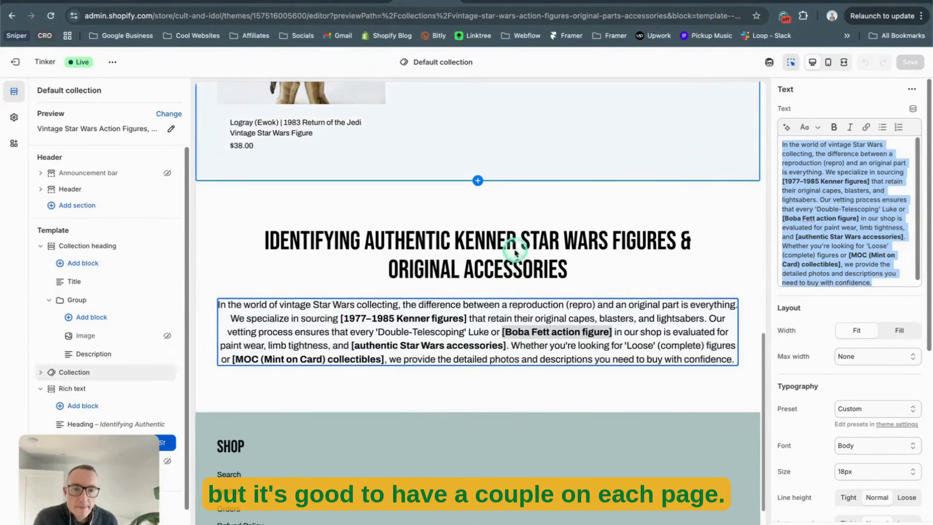
pyautogui.scroll(-2, 460, 346)
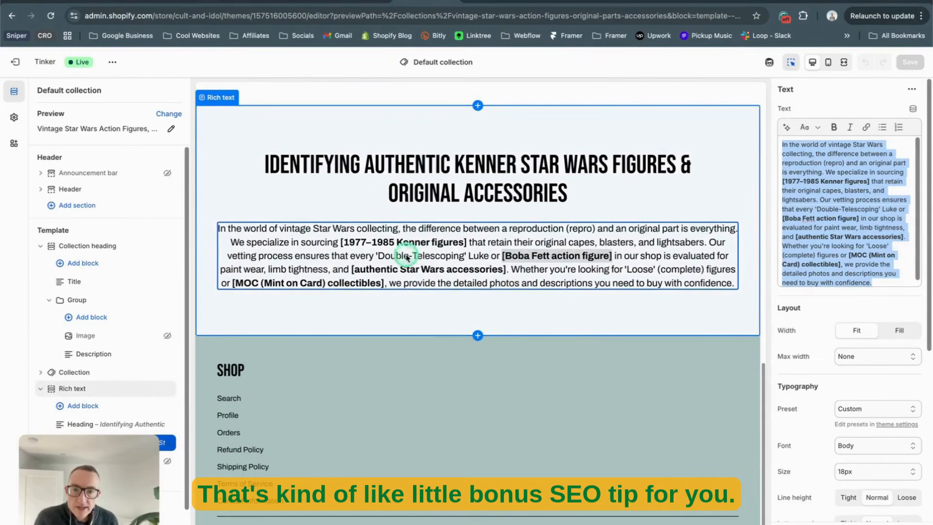
pyautogui.click(502, 286)
pyautogui.scroll(2, 481, 272)
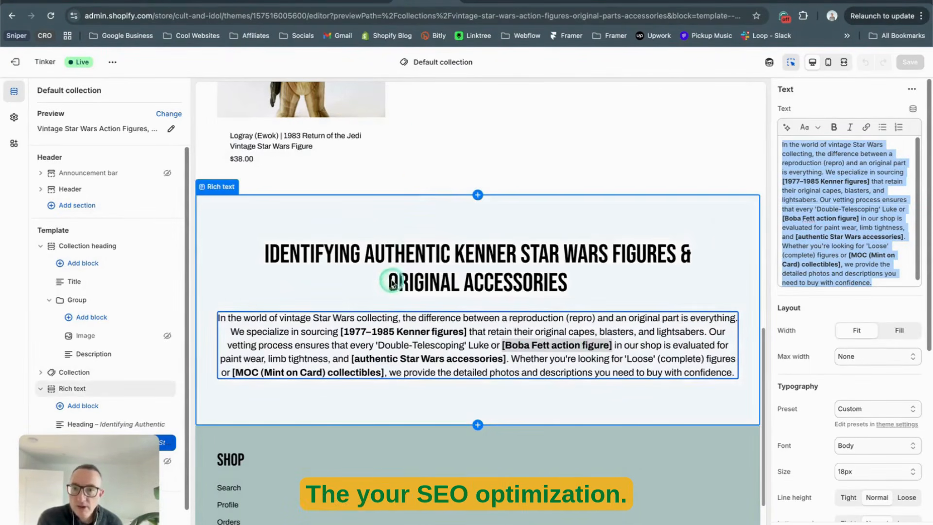
pyautogui.scroll(2, 389, 287)
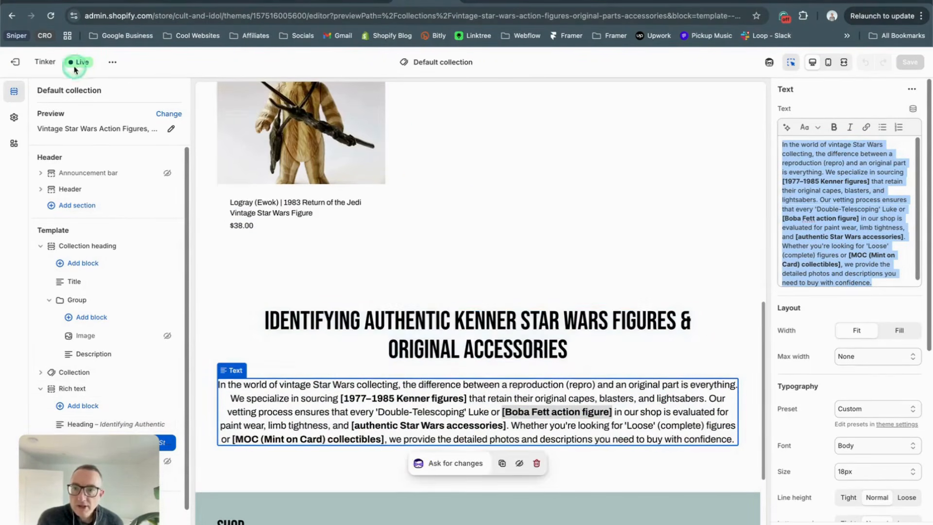